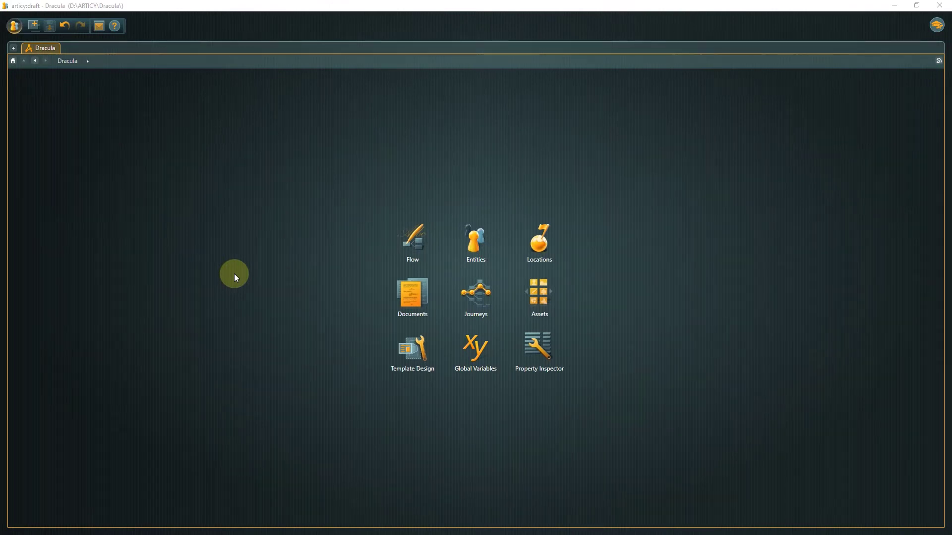
# - Open the project's Flow, then expand Tutorial and its 'Dracula and Mina - Final confrontation' dialogue in the Navigator
pyautogui.click(414, 237)
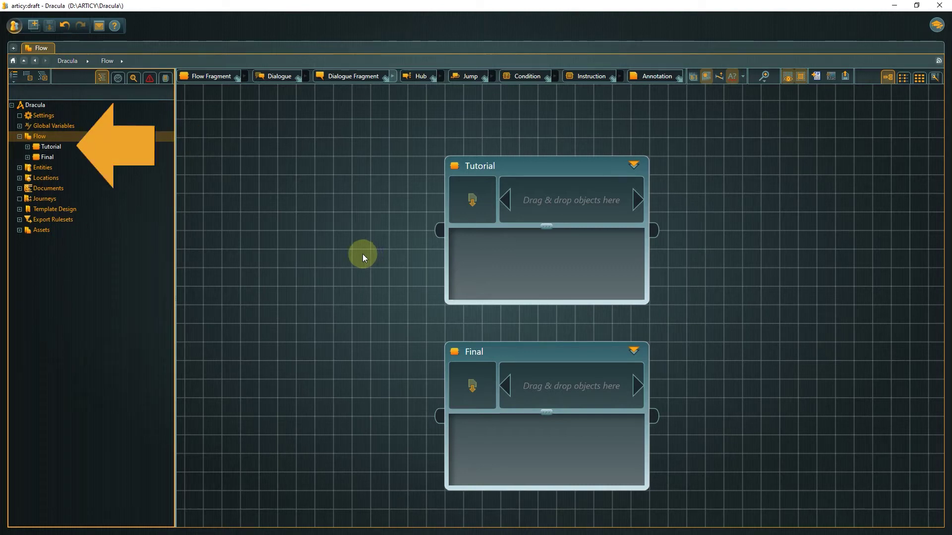
pyautogui.click(28, 147)
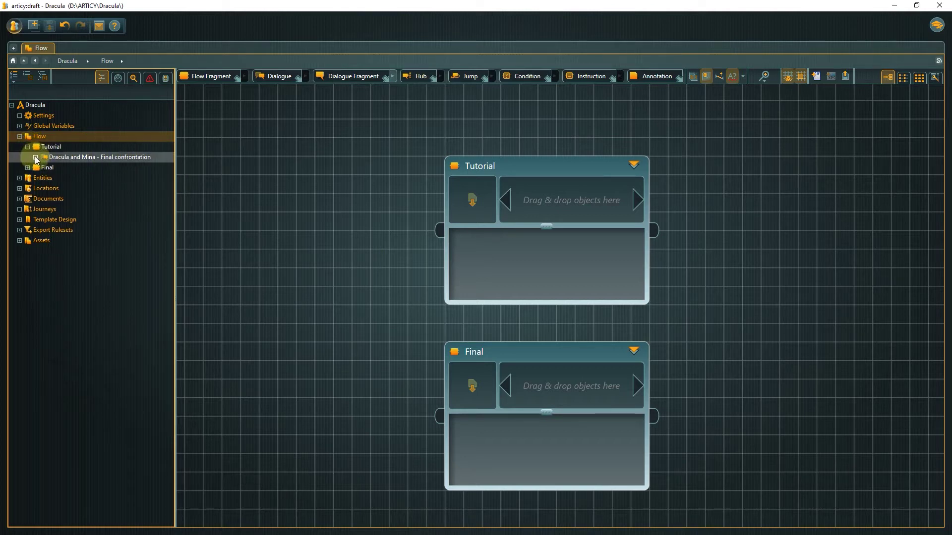
pyautogui.click(35, 157)
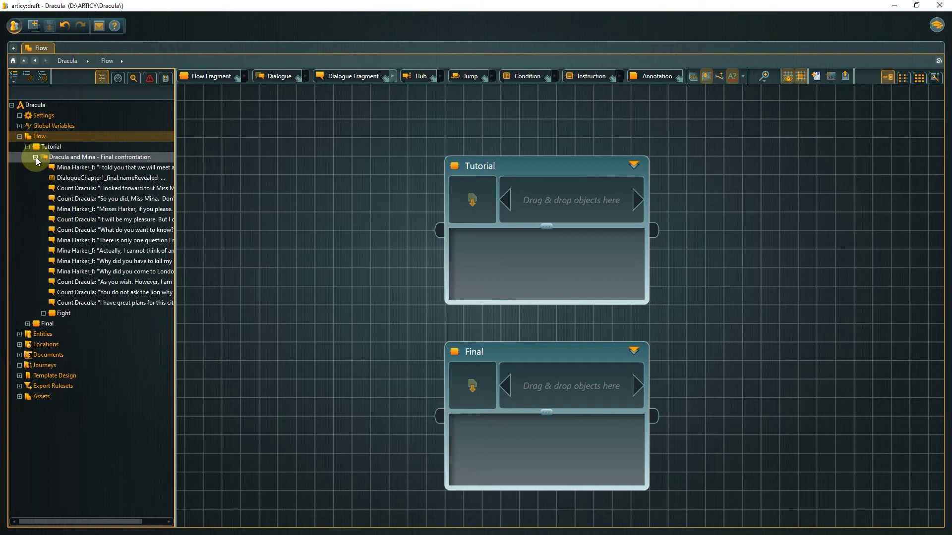
# - Open the 'Dracula and Mina - Final confrontation' dialogue and inspect its nodes, including the 'What do you want to know?' branches
pyautogui.doubleClick(64, 167)
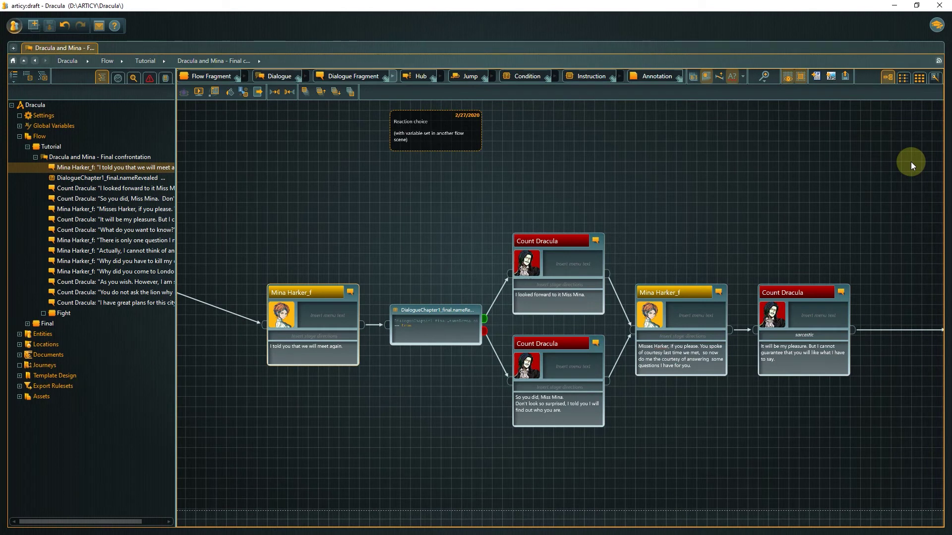
pyautogui.scroll(3, 911, 165)
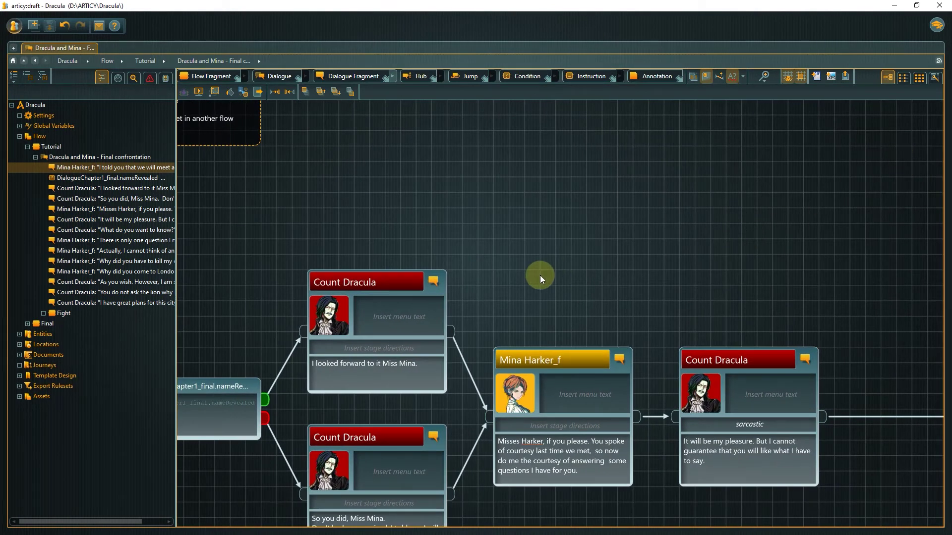
pyautogui.moveTo(499, 272); pyautogui.dragTo(505, 156)
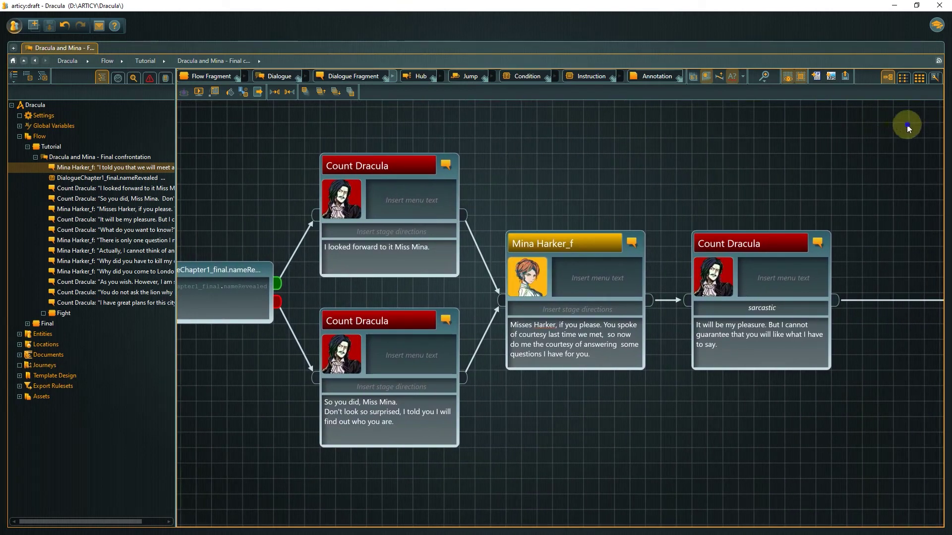
pyautogui.moveTo(909, 129); pyautogui.dragTo(404, 162)
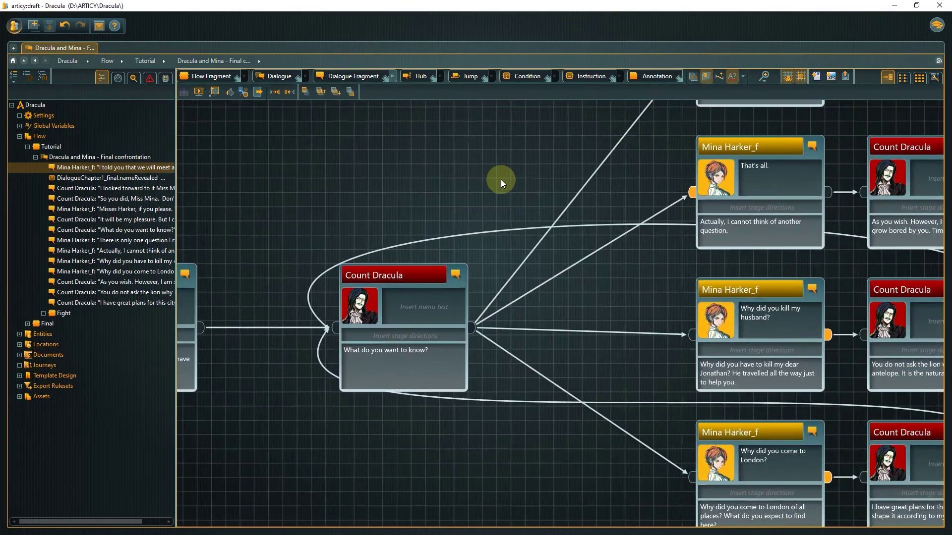
pyautogui.scroll(-5, 500, 181)
pyautogui.moveTo(496, 219); pyautogui.dragTo(837, 219)
pyautogui.moveTo(540, 202); pyautogui.dragTo(569, 213)
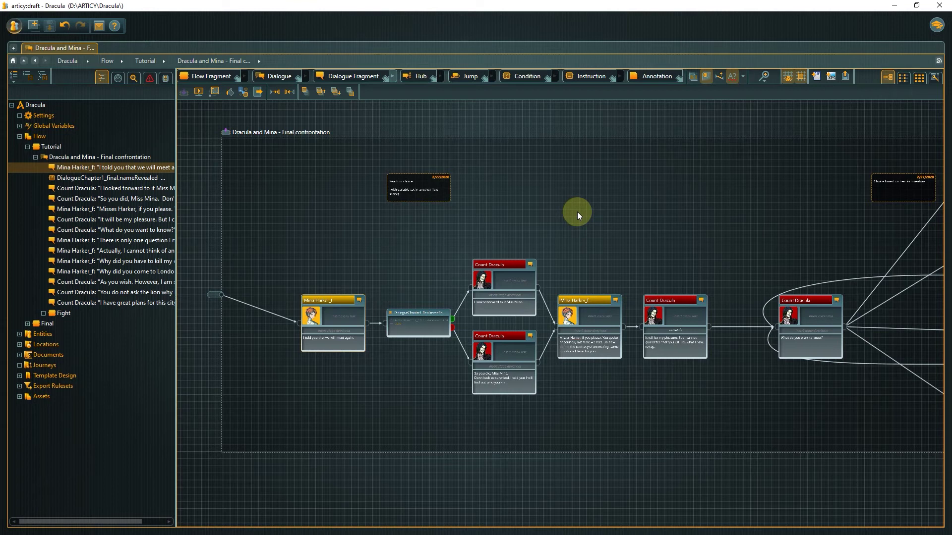
pyautogui.scroll(3, 578, 215)
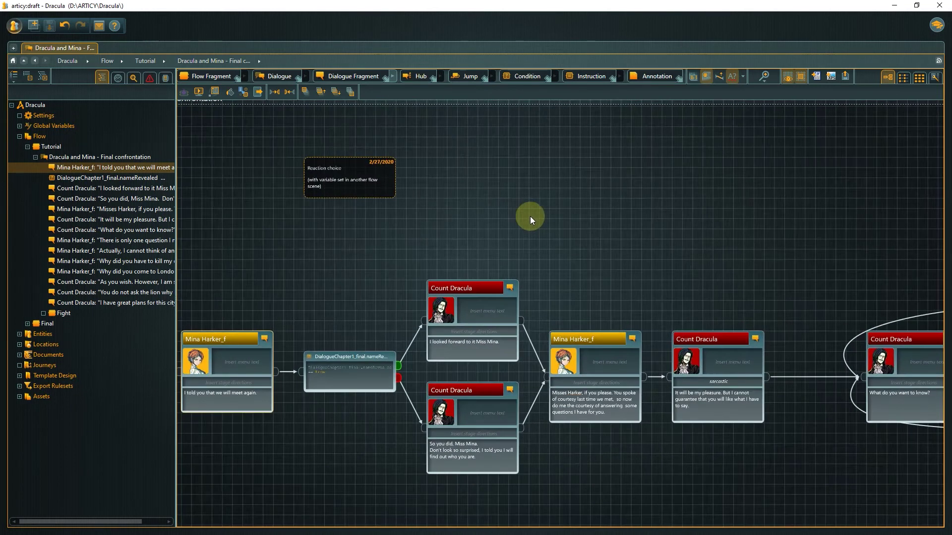
pyautogui.moveTo(531, 217); pyautogui.dragTo(577, 186)
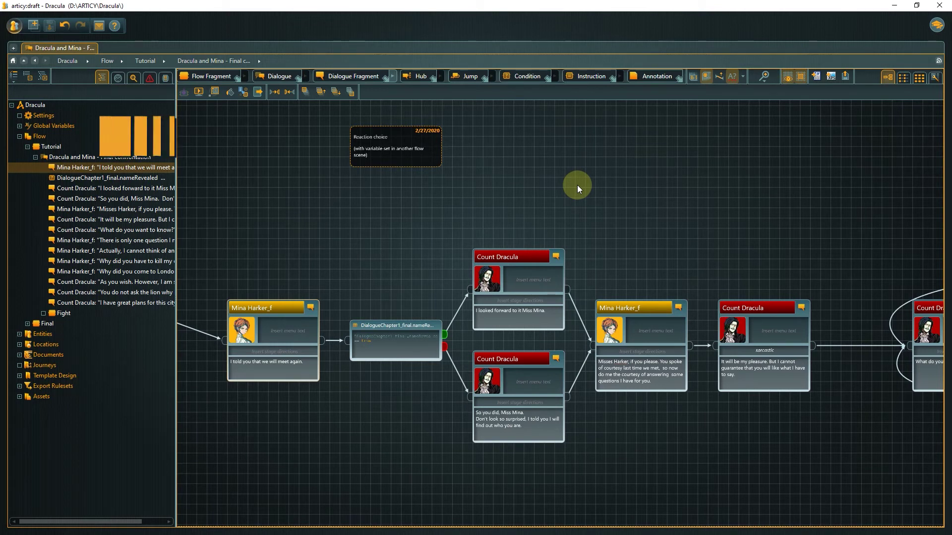
# - Return from the dialogue to the top-level Flow showing Tutorial and Final
pyautogui.doubleClick(48, 136)
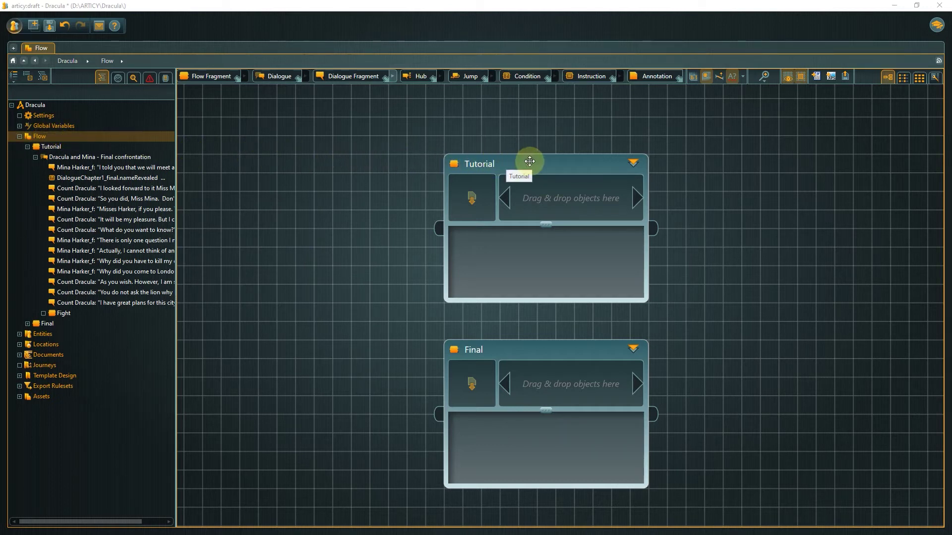
# - Select the Tutorial fragment node on the top-level Flow canvas
pyautogui.click(544, 161)
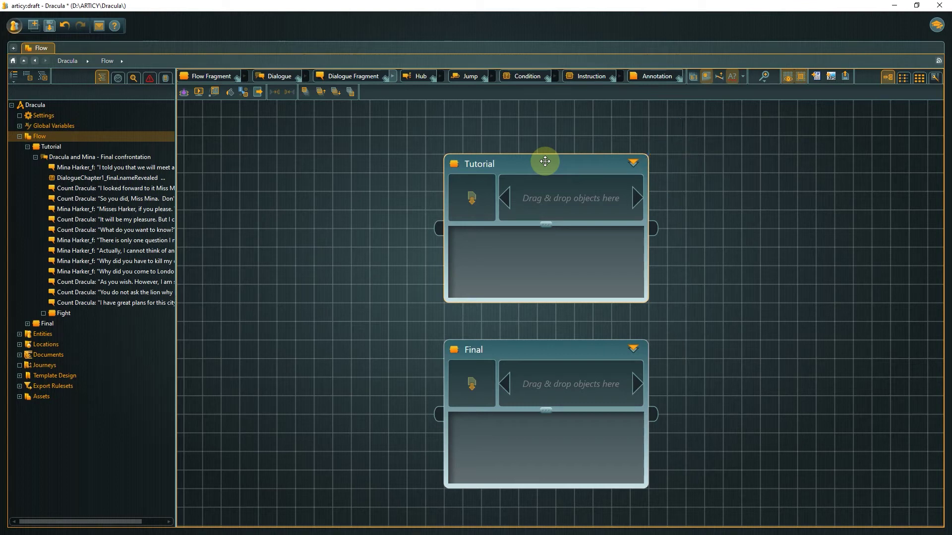
# - Drill into the Tutorial fragment to reveal the Final confrontation dialogue inside
pyautogui.doubleClick(545, 161)
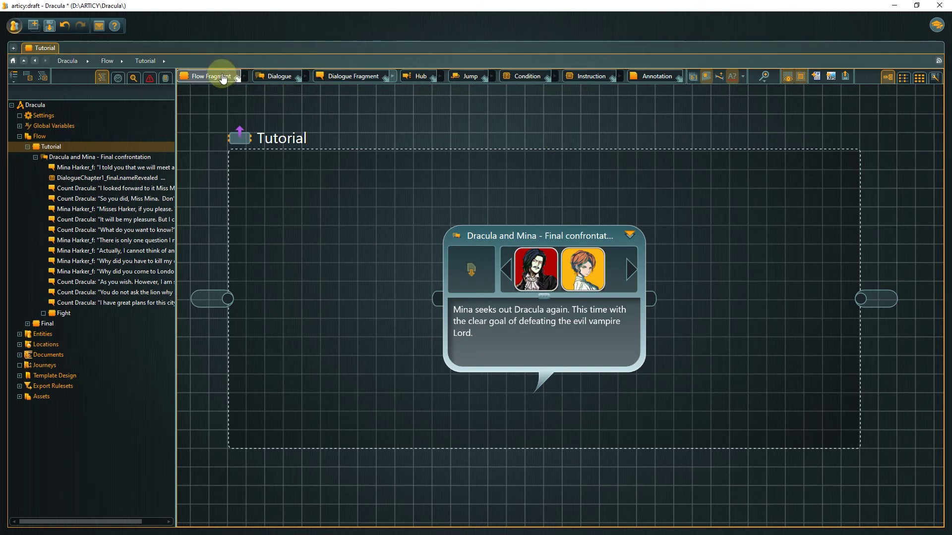
# - Add a new flow fragment to Tutorial, placed right of the Final confrontation dialogue
pyautogui.moveTo(221, 77); pyautogui.dragTo(742, 240)
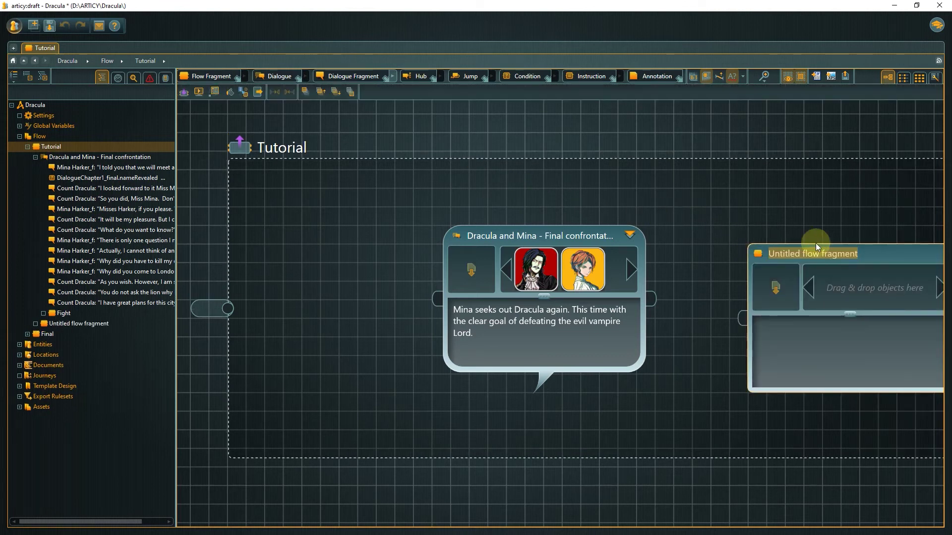
pyautogui.moveTo(878, 248); pyautogui.dragTo(821, 232)
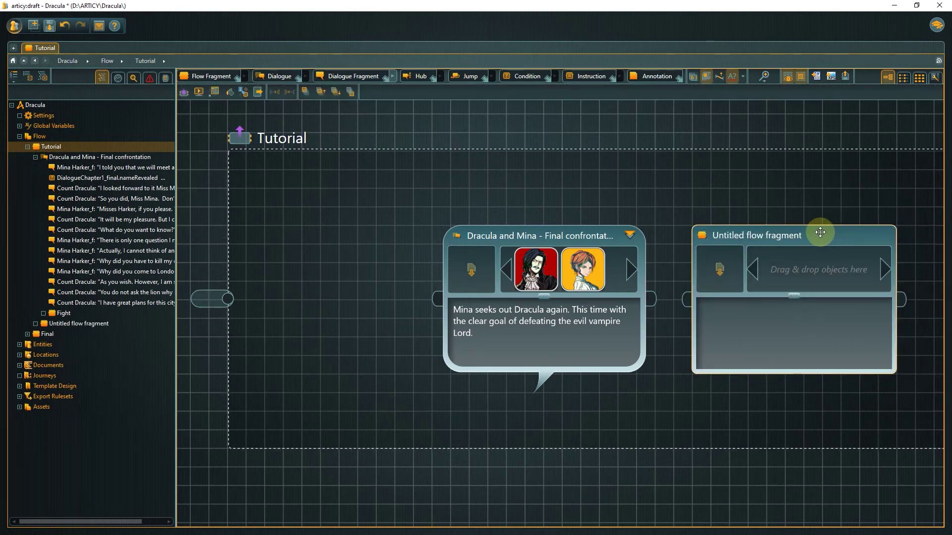
pyautogui.hscroll(3, 716, 183)
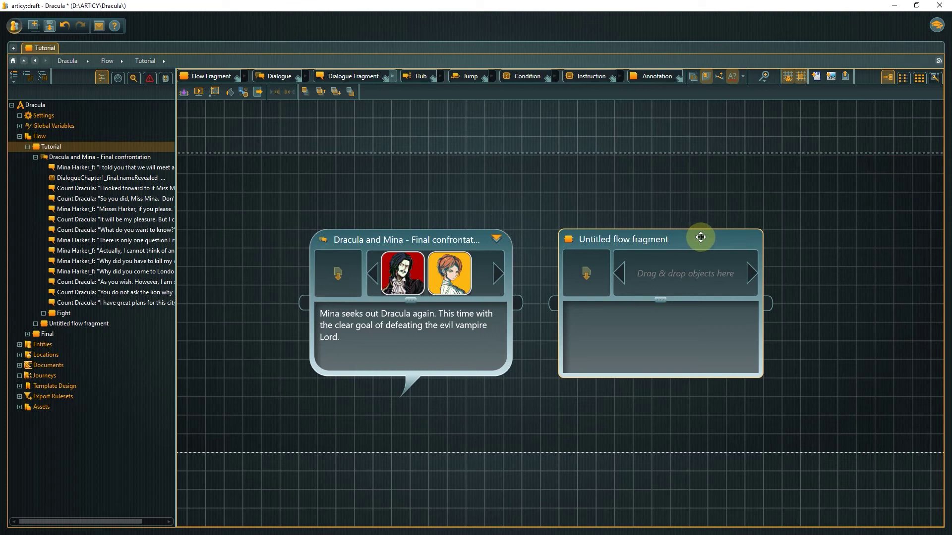
# - Shift the Untitled flow fragment further right and enlarge it from its bottom-right corner
pyautogui.moveTo(700, 238); pyautogui.dragTo(801, 239)
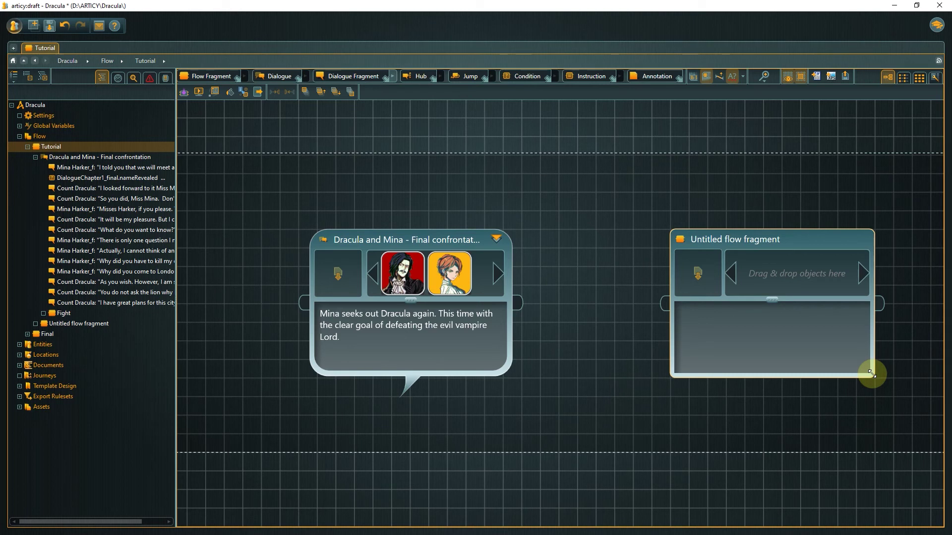
pyautogui.moveTo(871, 375); pyautogui.dragTo(911, 427)
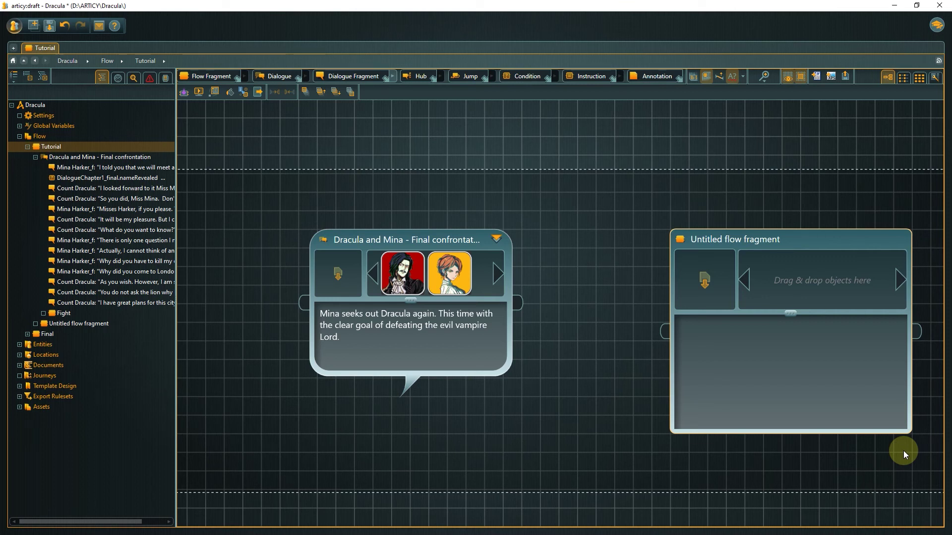
# - Delete the empty Untitled flow fragment from the Tutorial flow
pyautogui.click(792, 243)
pyautogui.press('Delete')
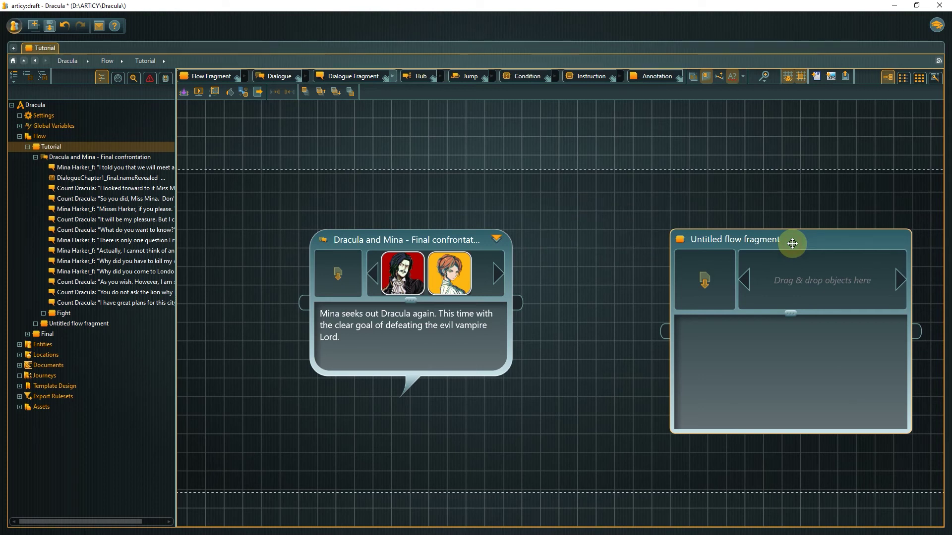
pyautogui.rightClick(792, 244)
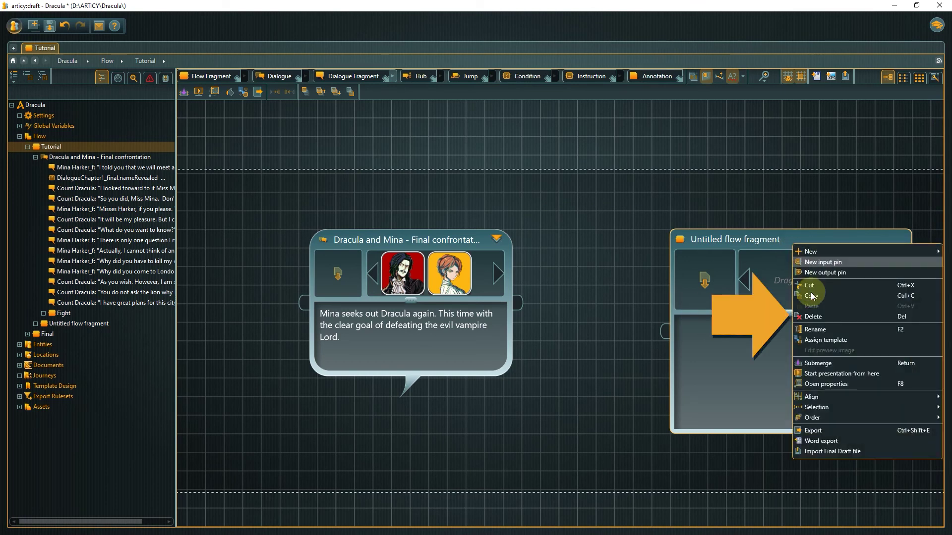
pyautogui.click(813, 316)
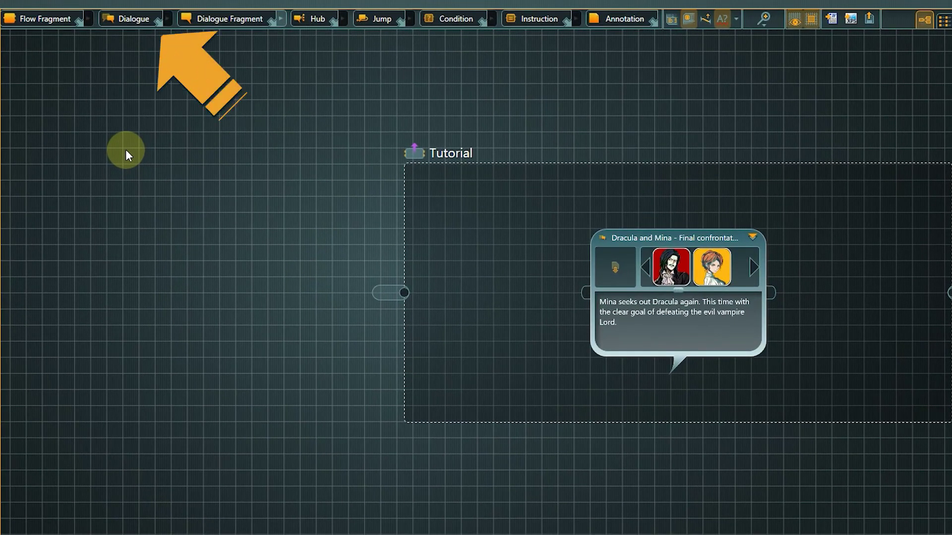
# - Add two Untitled dialogues to the Tutorial flow and line them up in a row
pyautogui.moveTo(121, 20); pyautogui.dragTo(397, 231)
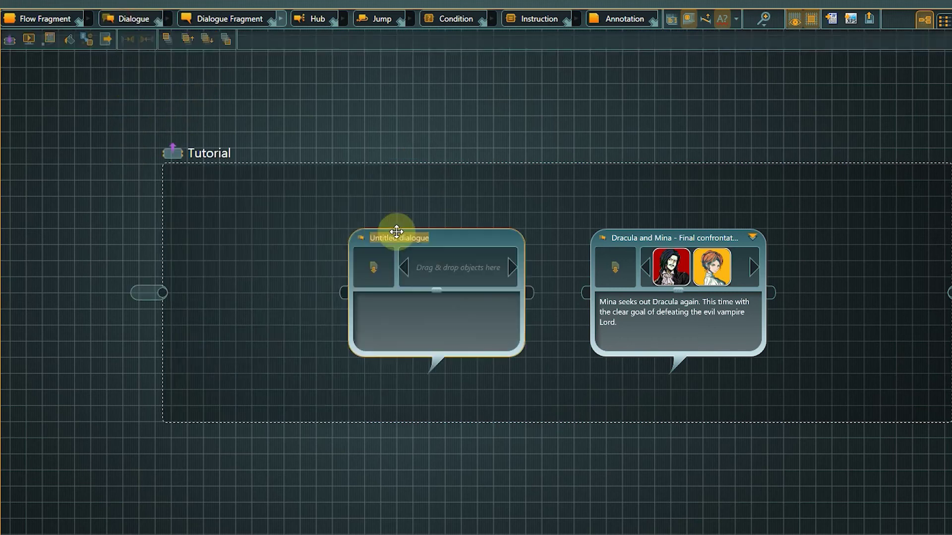
pyautogui.rightClick(97, 179)
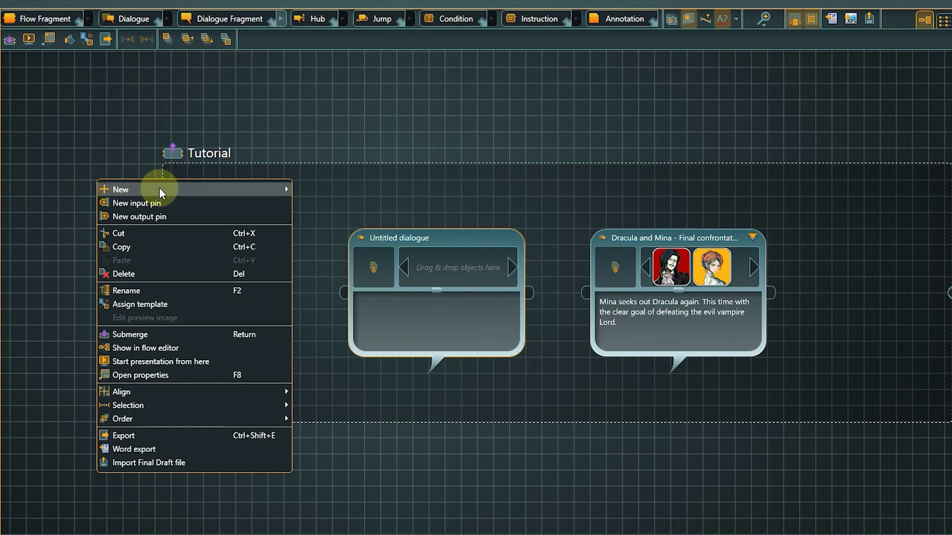
pyautogui.moveTo(283, 189)
pyautogui.click(323, 218)
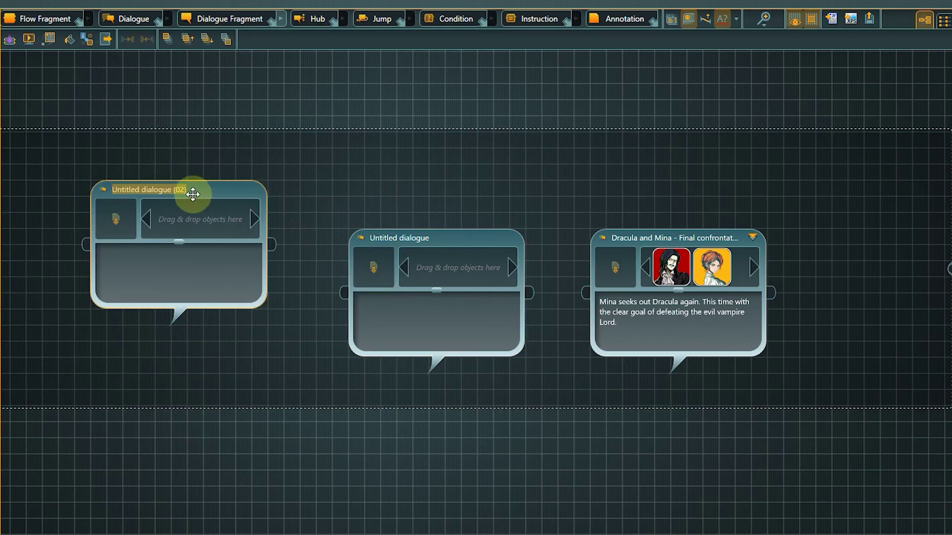
pyautogui.moveTo(200, 188); pyautogui.dragTo(202, 231)
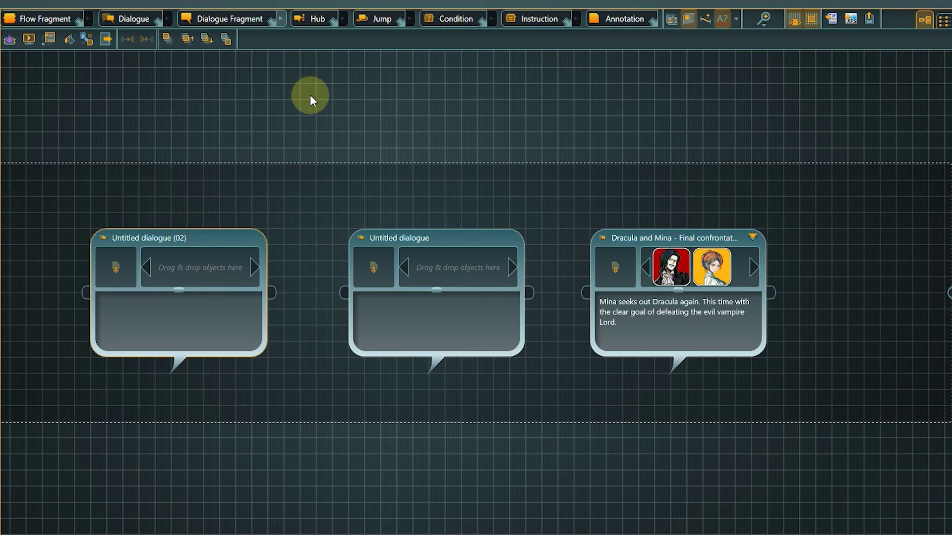
# - Rename a new dialogue to 'Cutscene' and enter the description 'meet for the first time'
pyautogui.click(157, 241)
pyautogui.write('Cu')
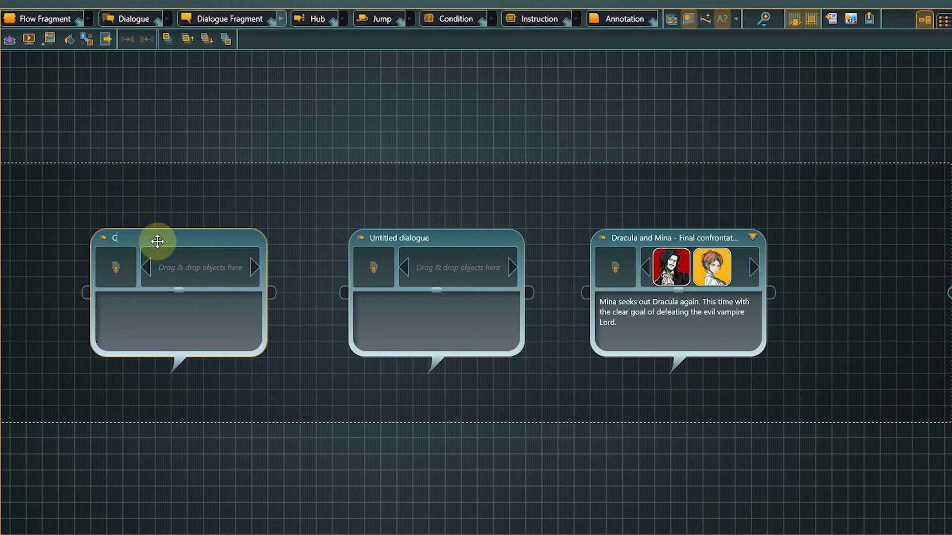
pyautogui.write('tscen')
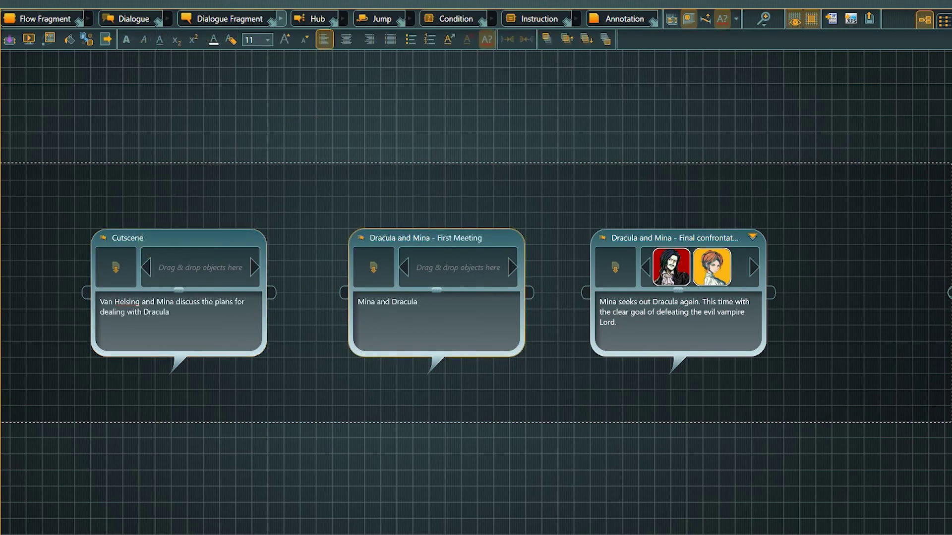
pyautogui.write('meet for the first time')
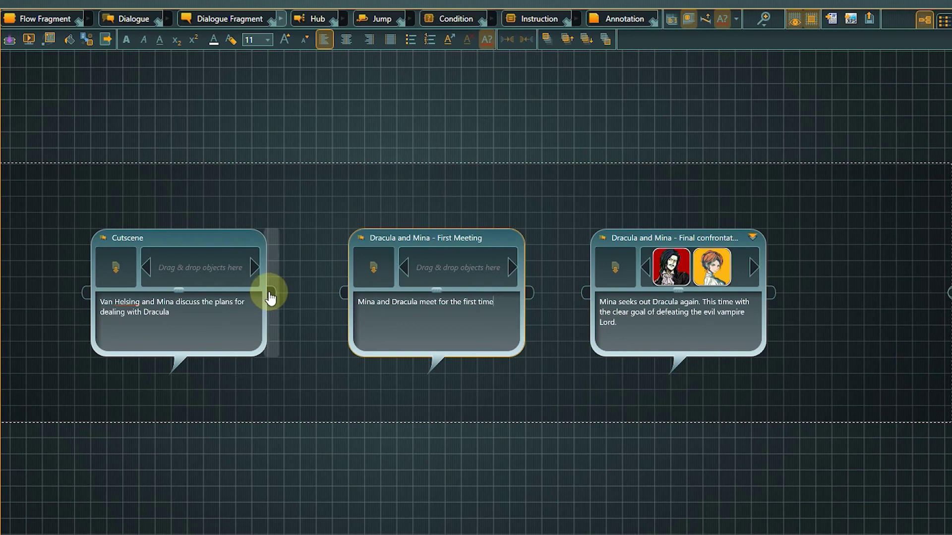
# - Wire Cutscene's output into First Meeting, then First Meeting's output into Final confrontation
pyautogui.moveTo(268, 293); pyautogui.dragTo(344, 293)
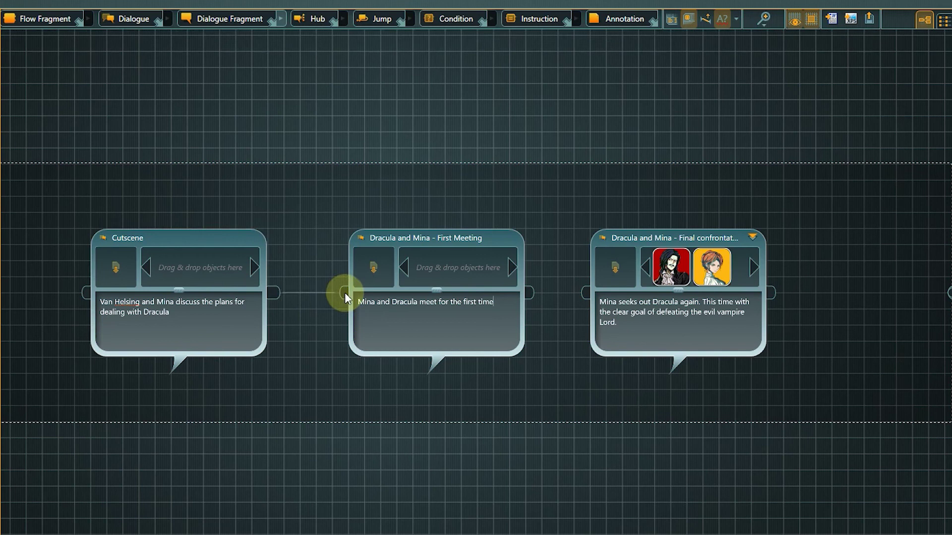
pyautogui.moveTo(529, 296); pyautogui.dragTo(587, 295)
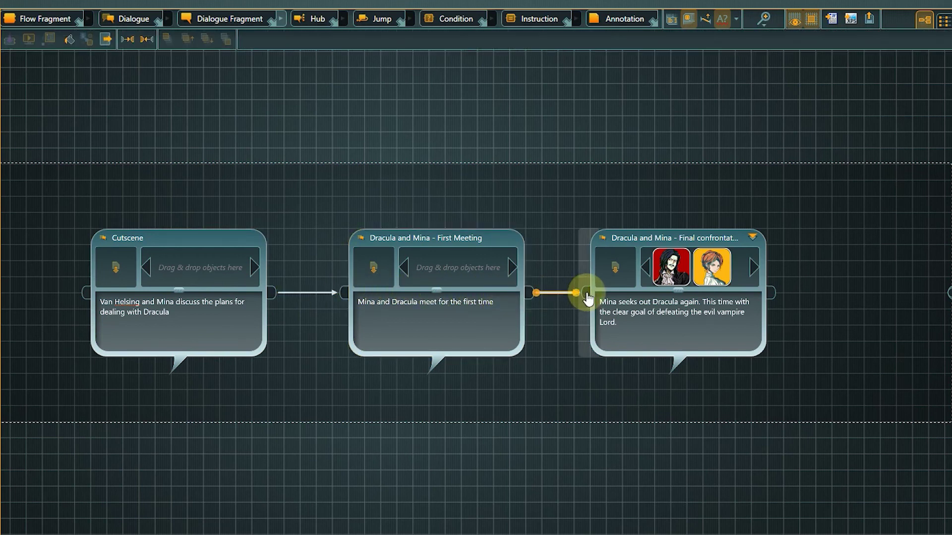
pyautogui.click(611, 418)
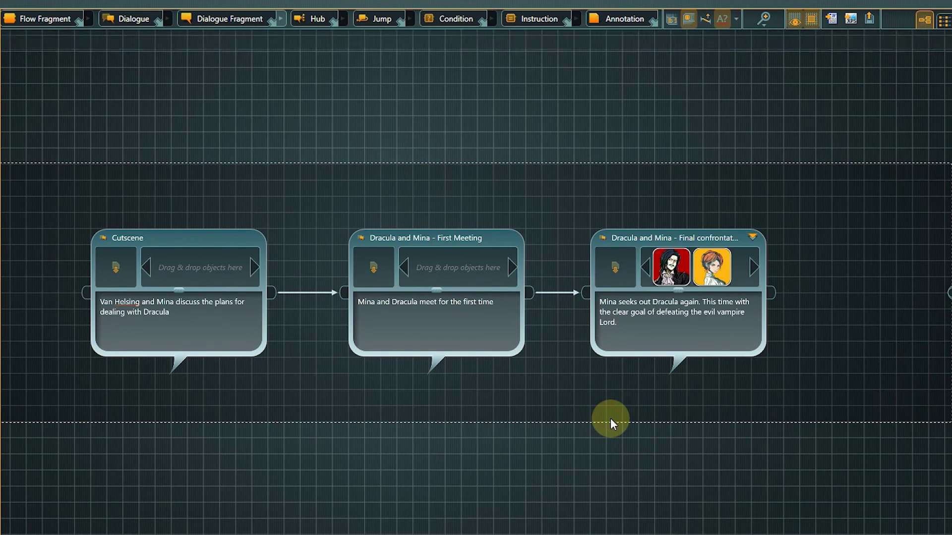